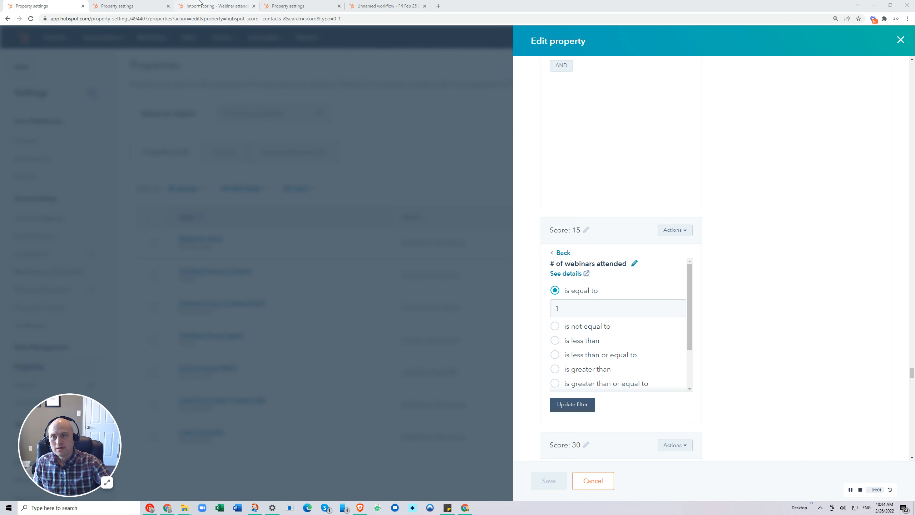
Review the # of webinars attended property and the webinar attendance workflow's enrollment trigger, including the details of its Import scoring property.
left_click(139, 4)
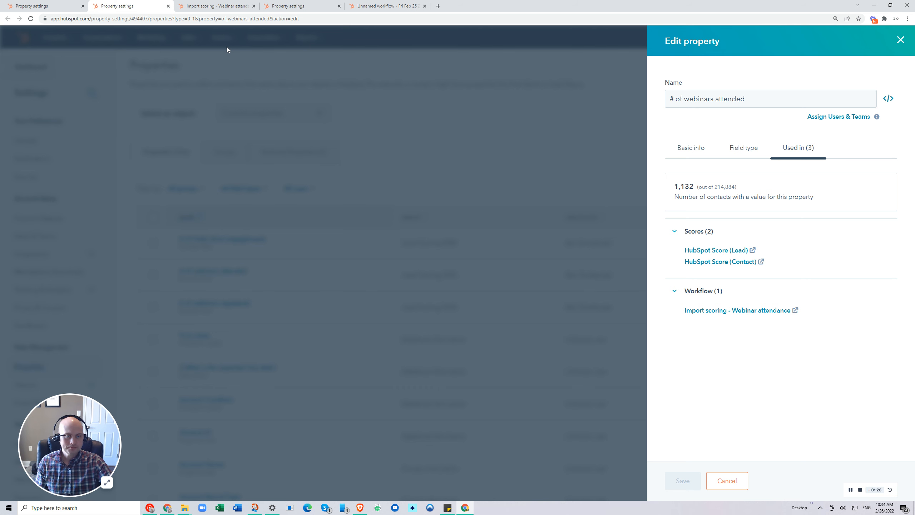
left_click(211, 8)
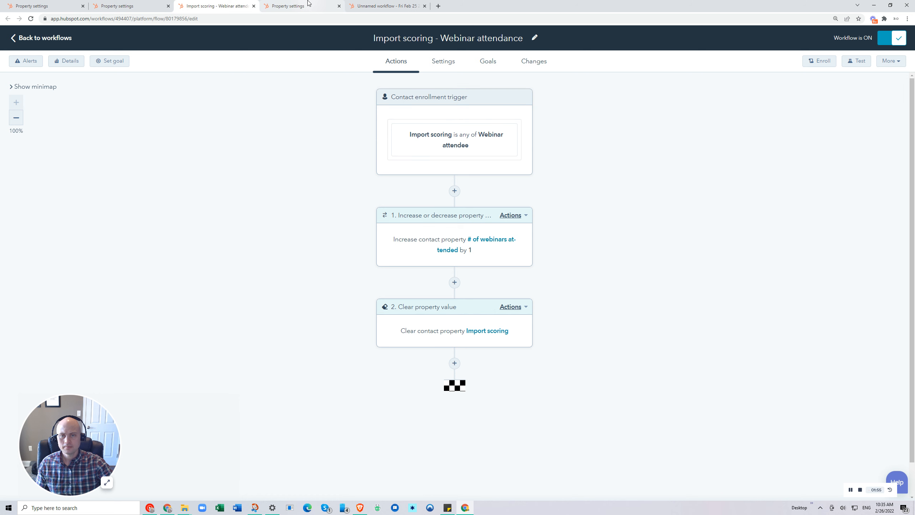
left_click(452, 134)
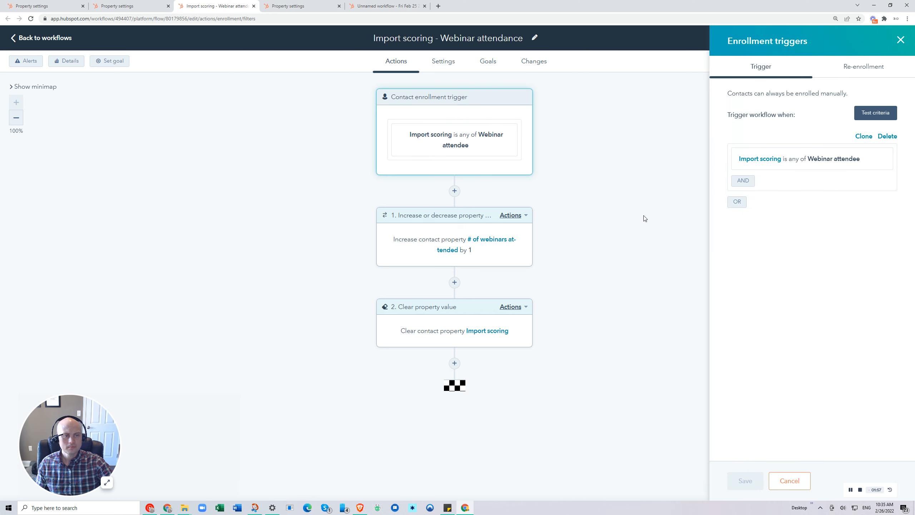
left_click(825, 161)
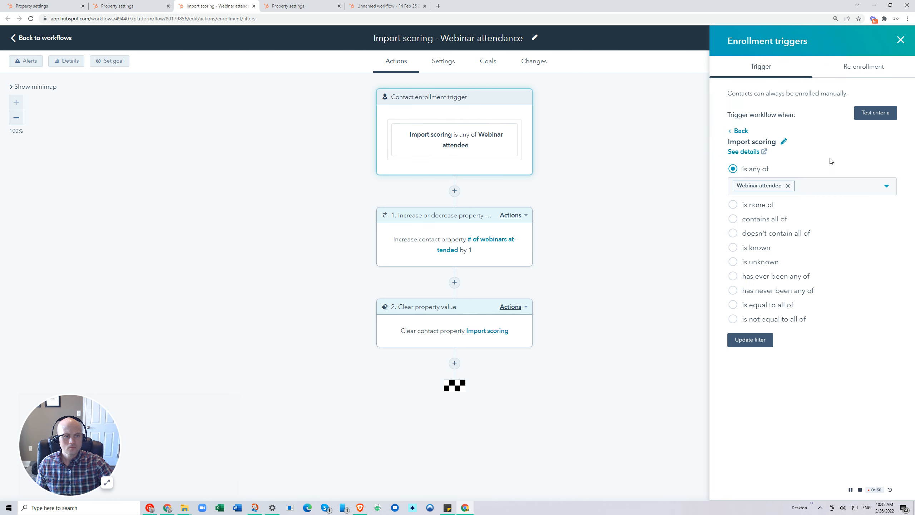
left_click(753, 155)
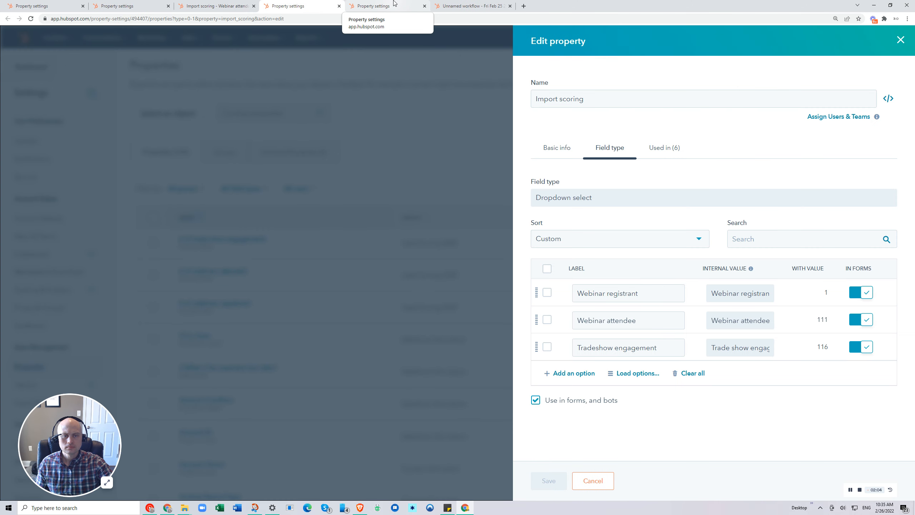
Label the new contact property "Import scoring", matching the existing property's name, and continue to its field type.
left_click(395, 3)
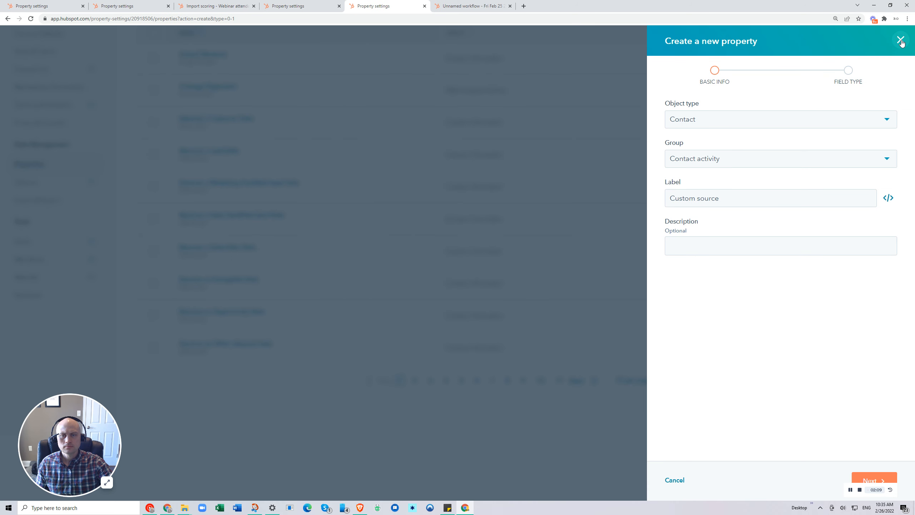
triple_click(730, 205)
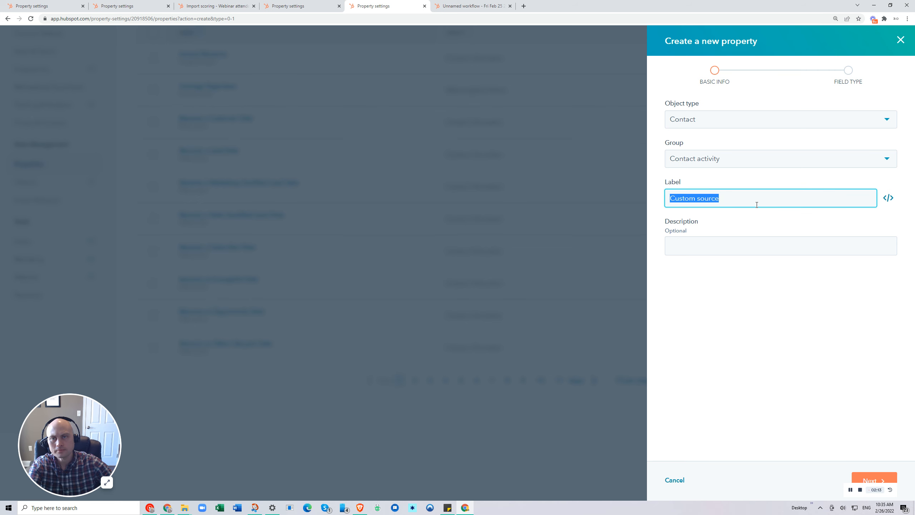
left_click(320, 5)
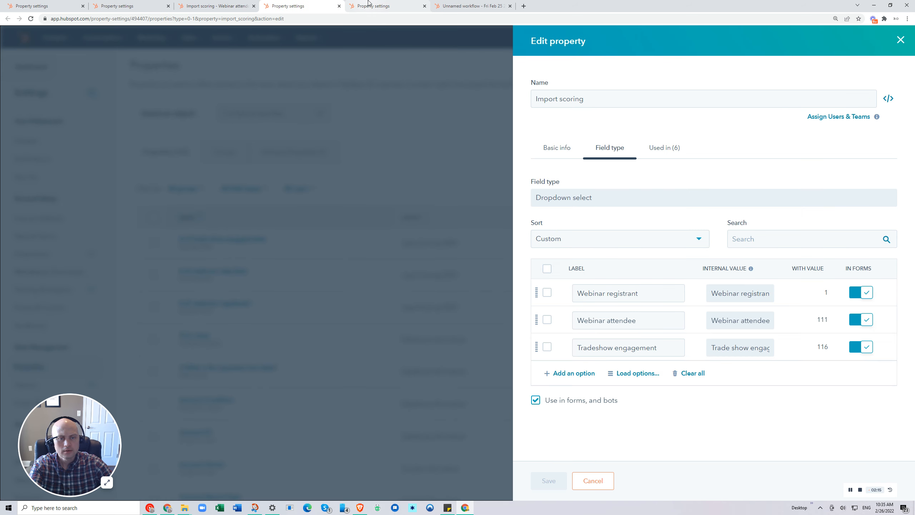
left_click(369, 2)
left_click(325, 6)
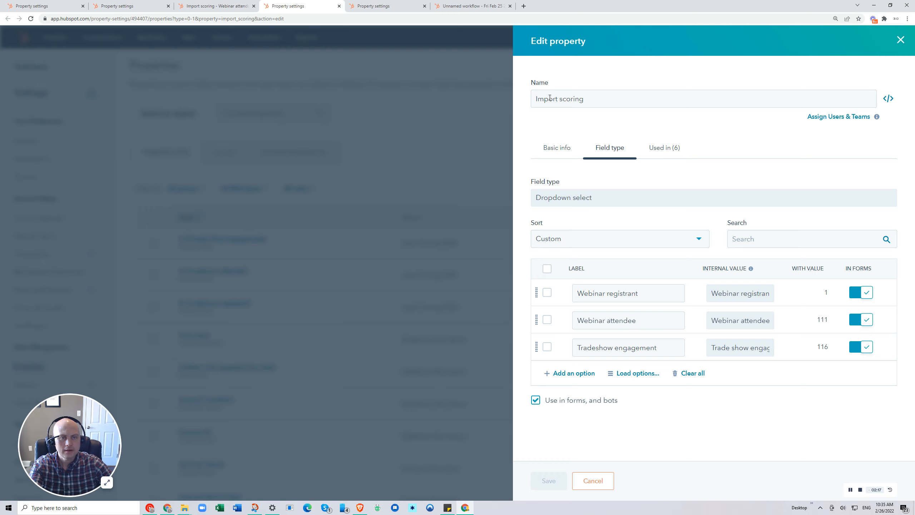
left_click(369, 5)
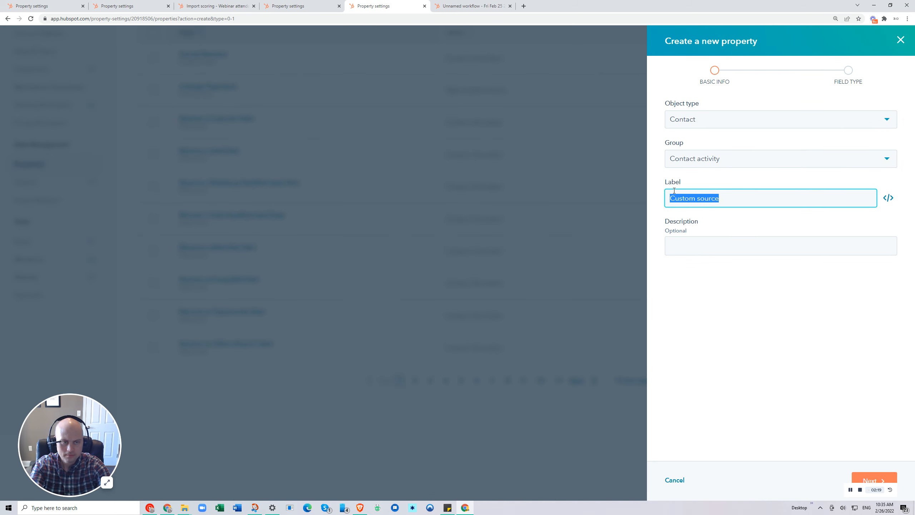
type("Import scoring")
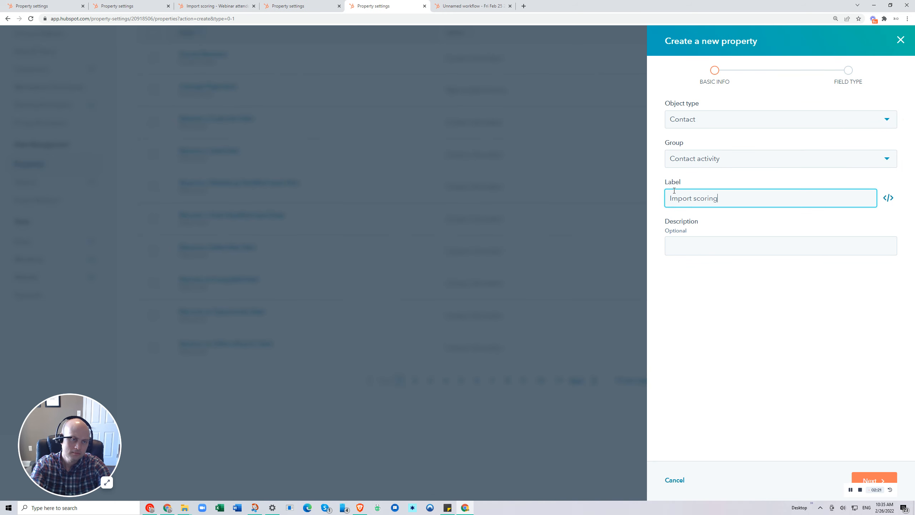
left_click(865, 477)
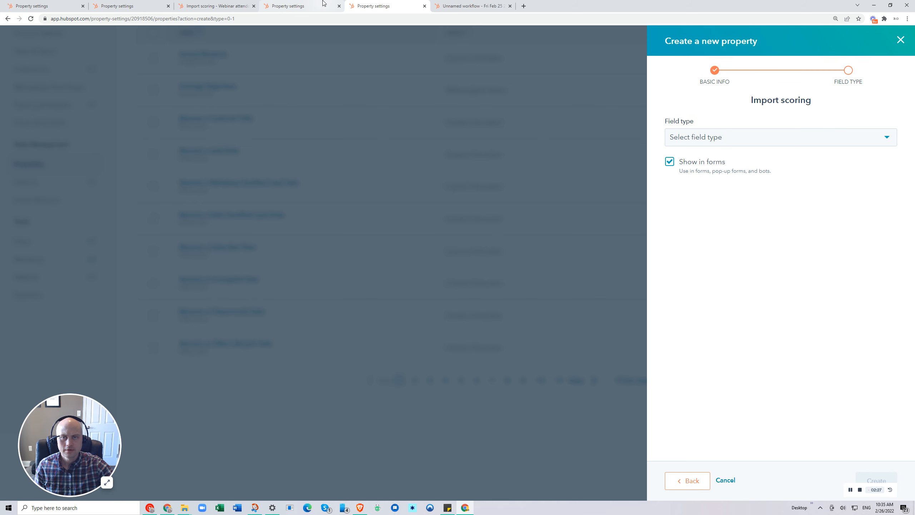
Set the Import scoring field type to Dropdown select and enter "Webinar attendee" as its first option.
left_click(696, 137)
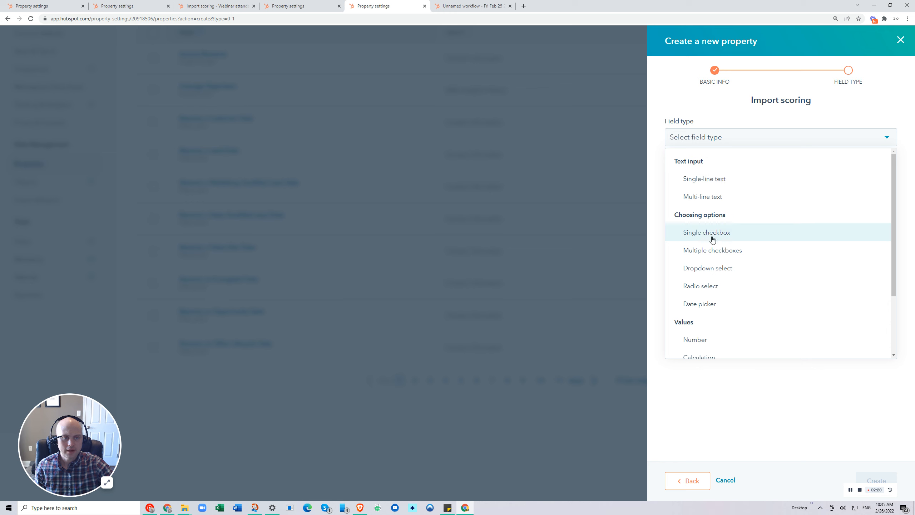
left_click(712, 276)
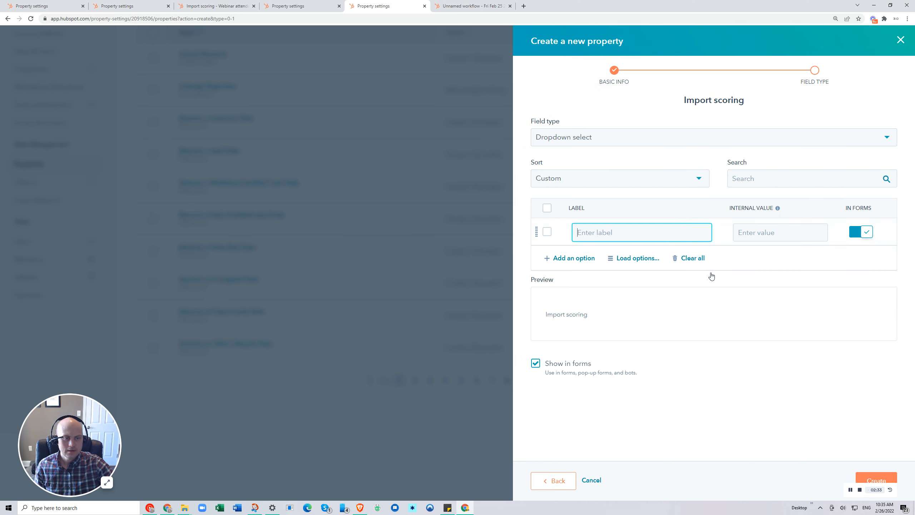
type("We")
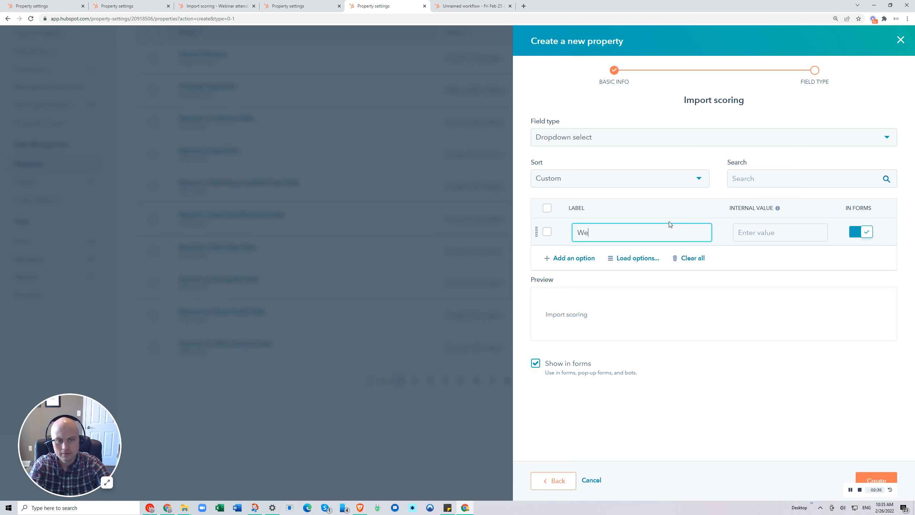
type("binar atten")
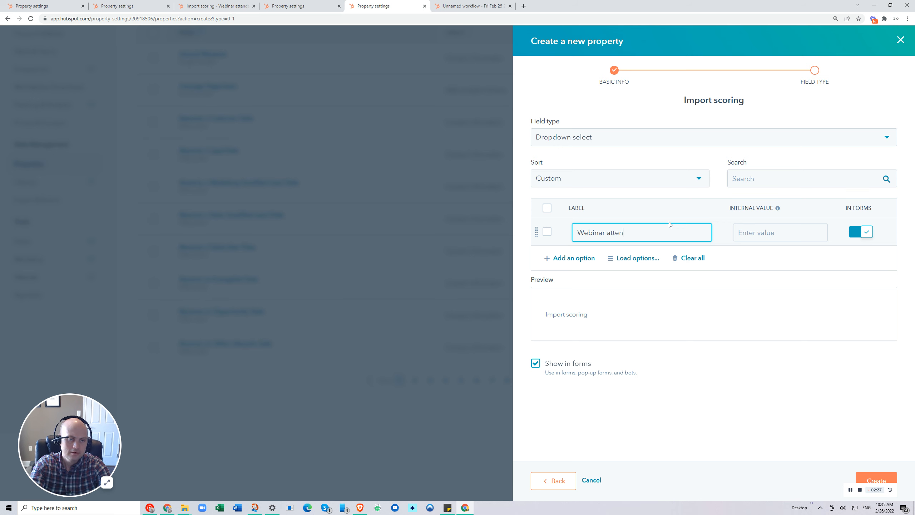
type("dee")
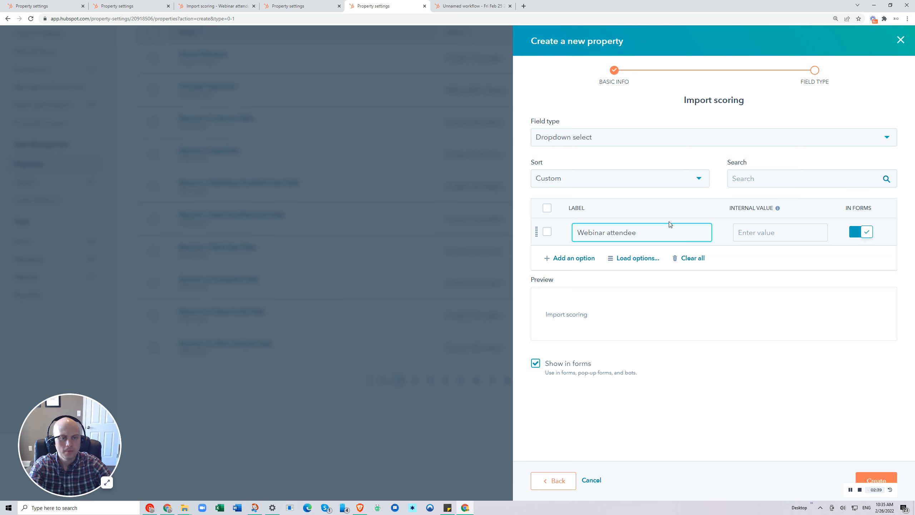
key("Return")
Add "Webinar registrant" as the second dropdown option and create the Import scoring property.
type("Webinar re")
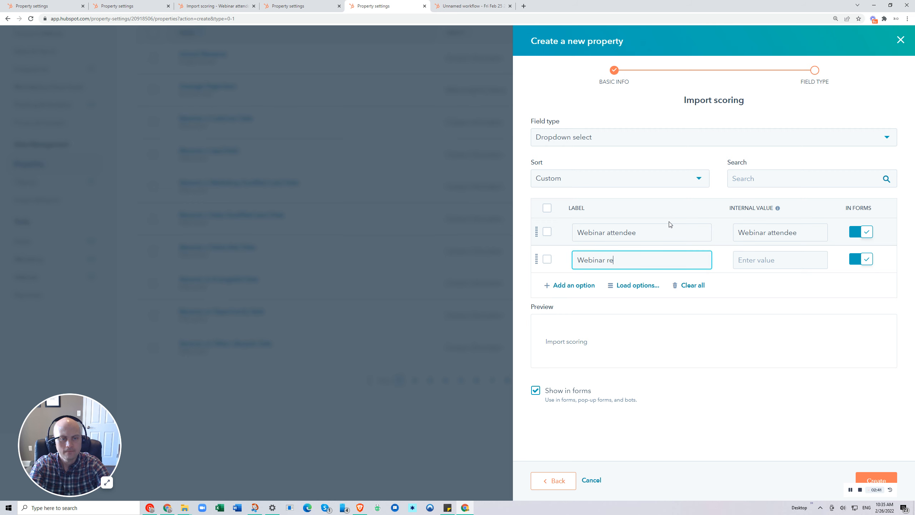
type("gistrant")
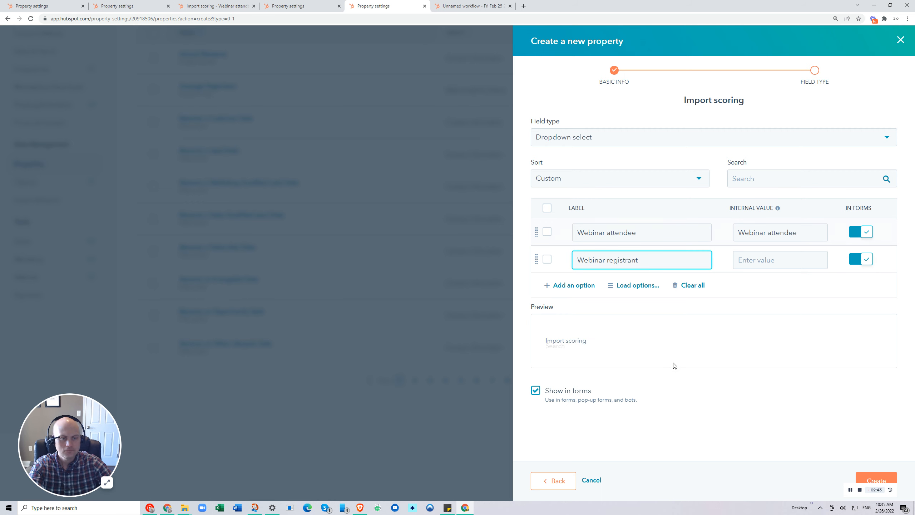
left_click(675, 366)
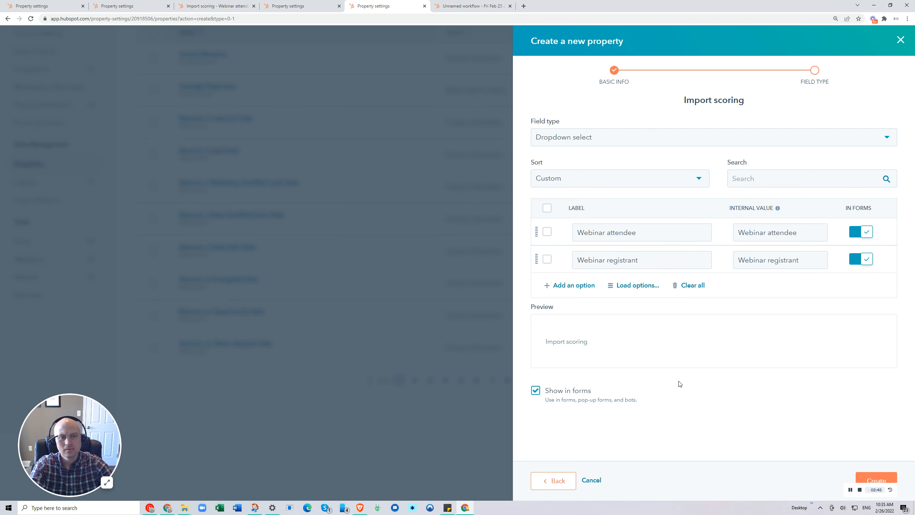
left_click(875, 480)
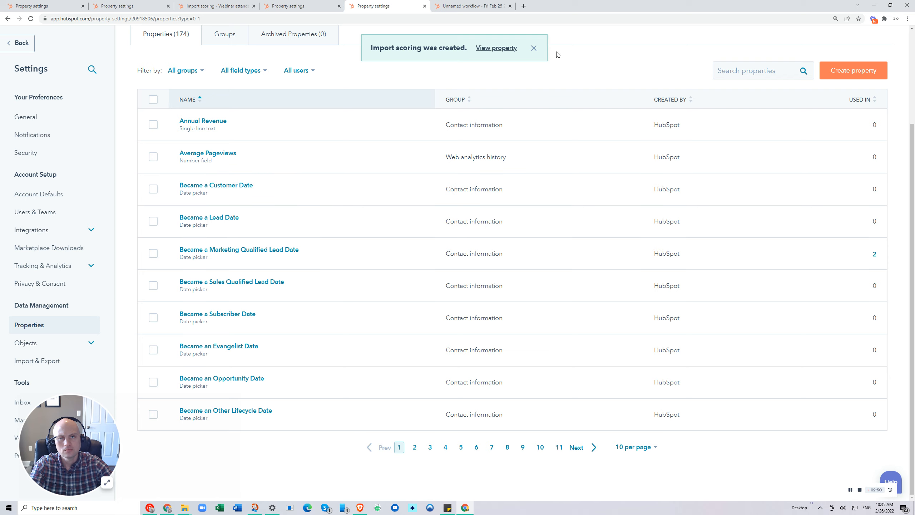
Open the enrollment trigger setup in the Count of webinars workflow.
left_click(465, 4)
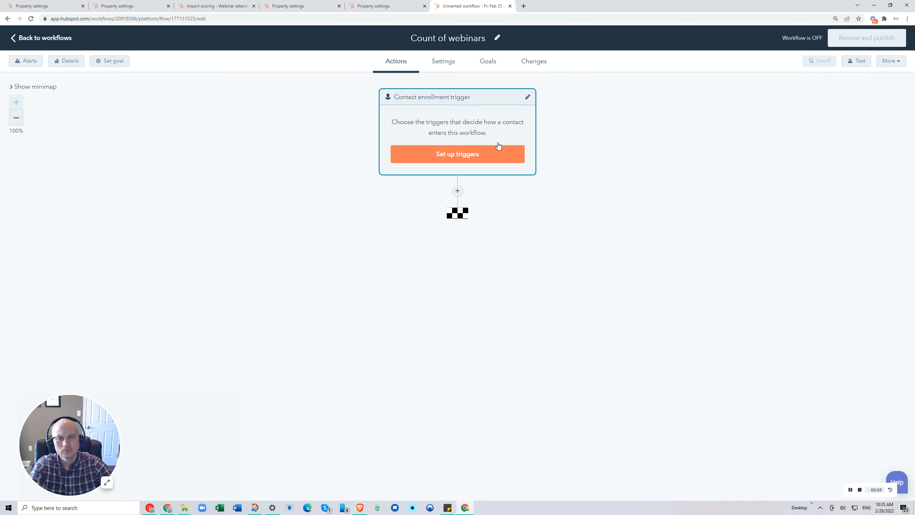
left_click(483, 154)
Start another contact property labelled "# of webinars" in the Contact activity group and continue to its field type.
left_click(372, 3)
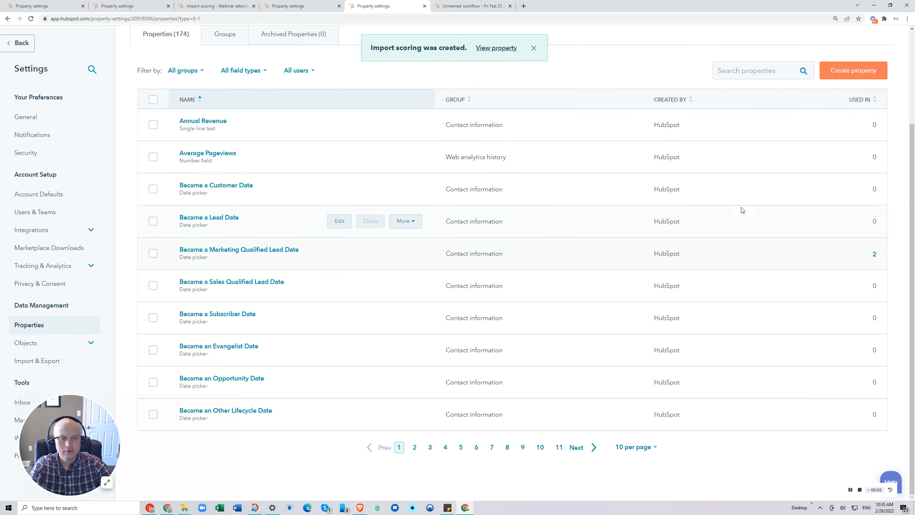
left_click(854, 71)
type("# of webinars")
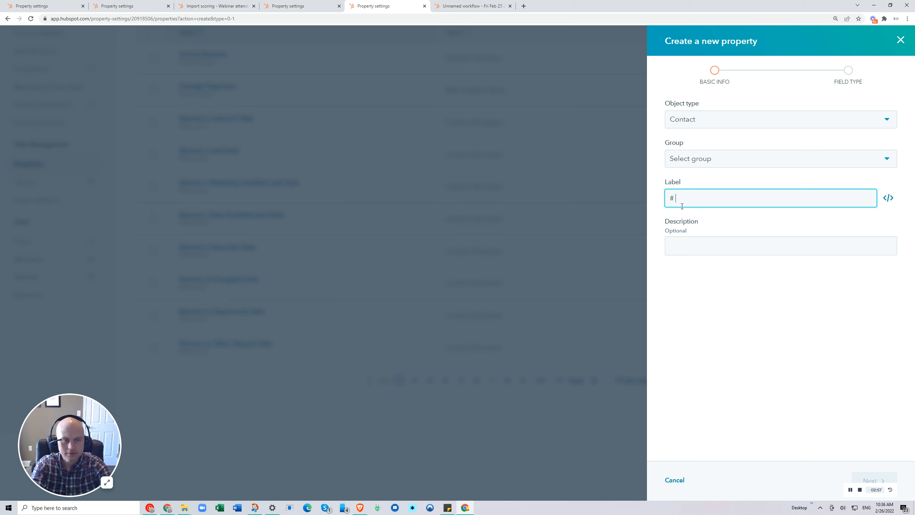
left_click(684, 158)
left_click(691, 205)
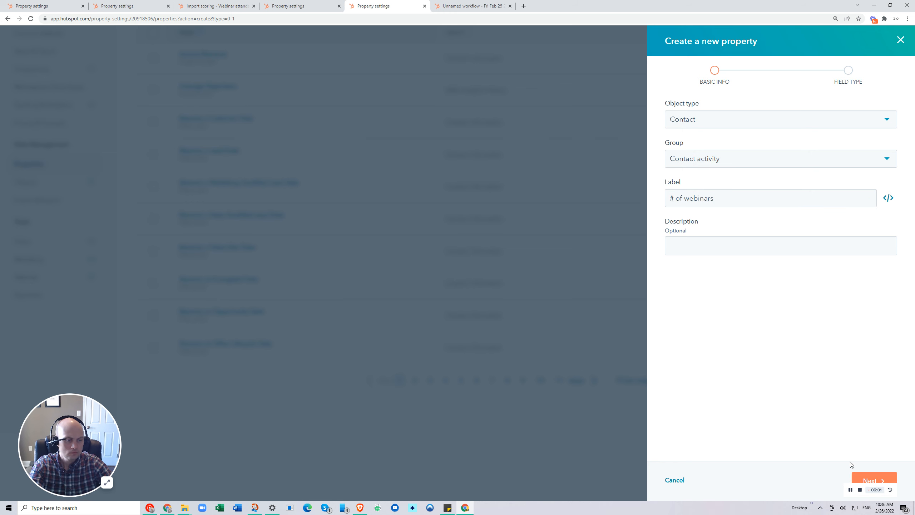
left_click(865, 480)
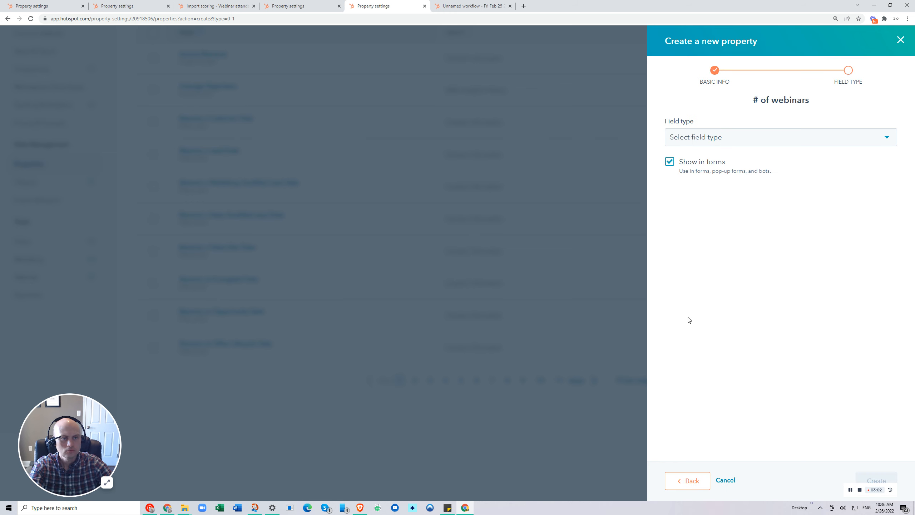
Set the # of webinars field type to Number and create the property.
left_click(685, 136)
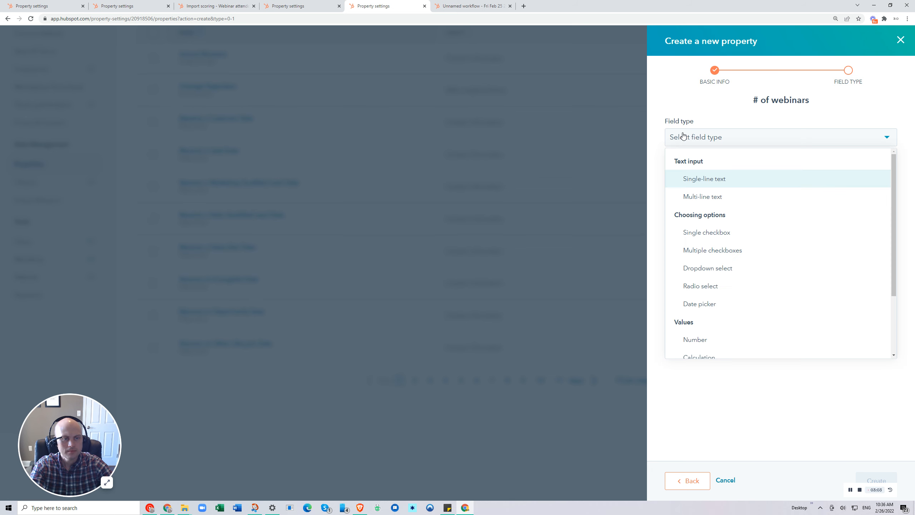
left_click(699, 340)
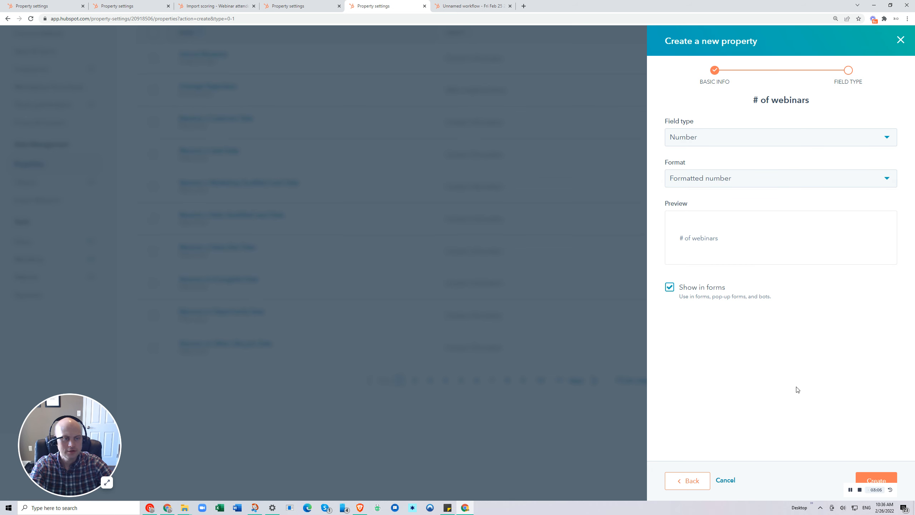
left_click(874, 479)
Set the Count of webinars workflow to enroll contacts when Import scoring is any of Webinar attendee, and save the trigger.
left_click(464, 6)
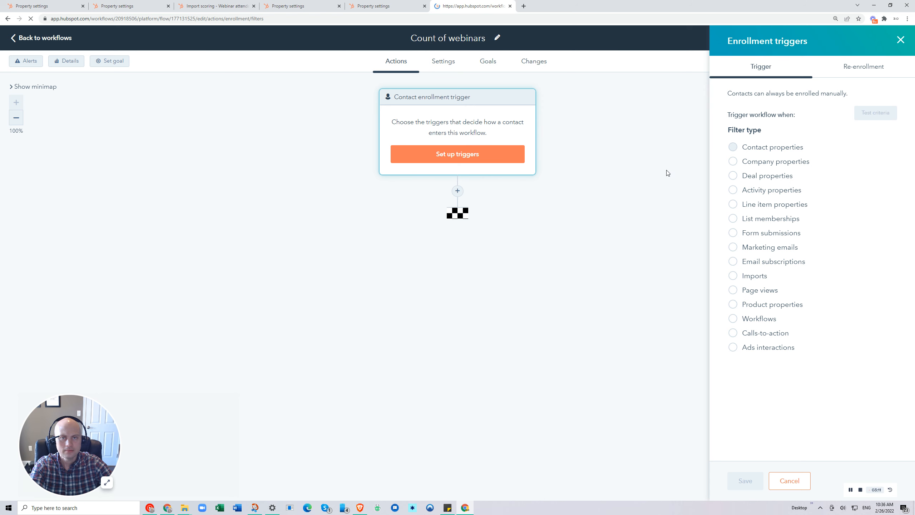
left_click(748, 150)
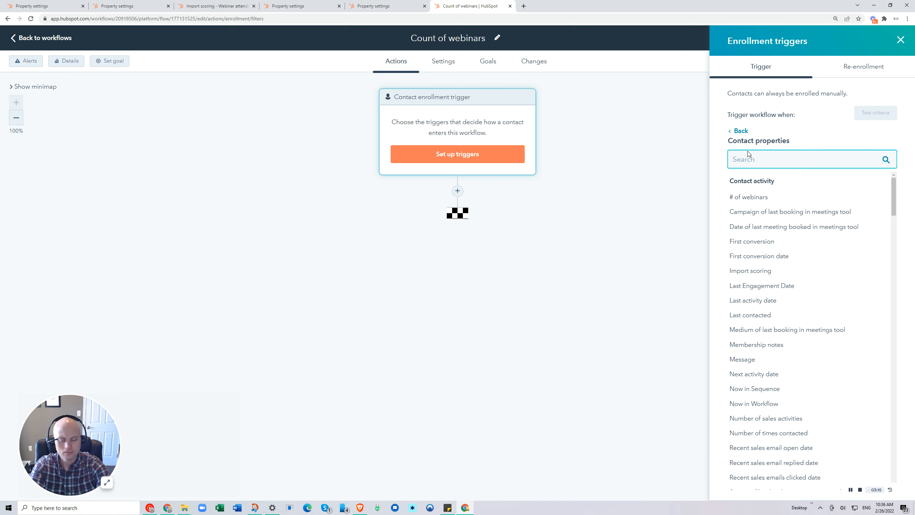
type("import sco")
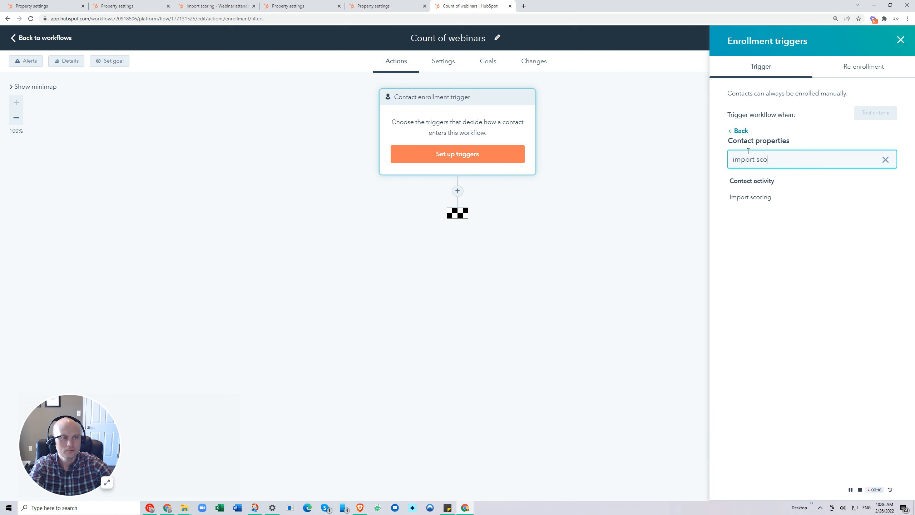
left_click(739, 198)
left_click(757, 183)
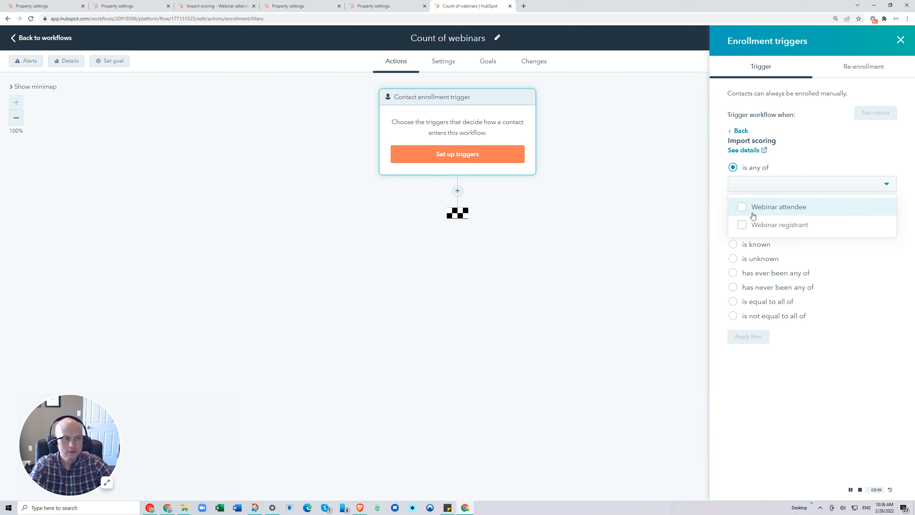
left_click(753, 208)
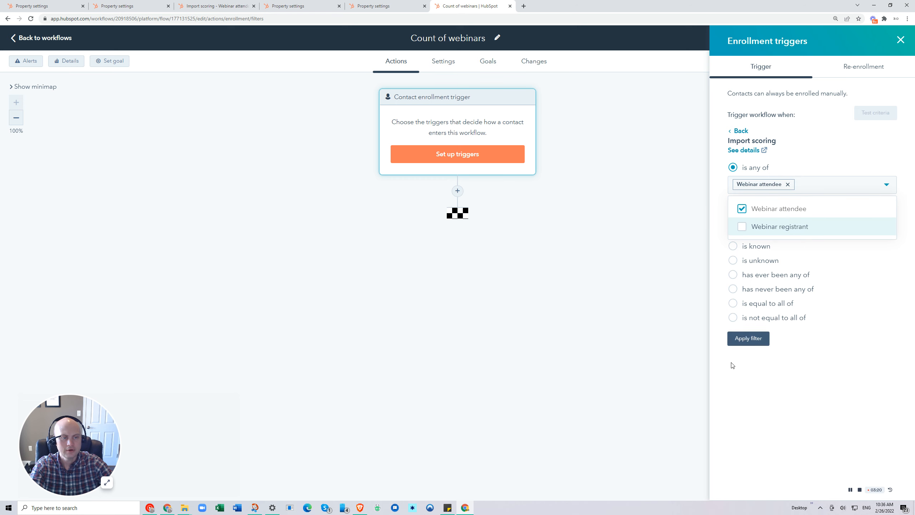
left_click(748, 339)
left_click(743, 482)
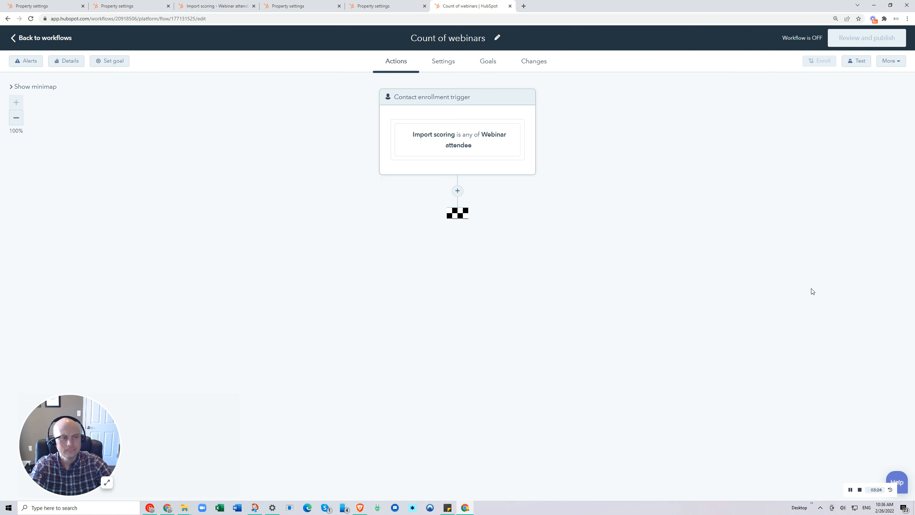
Add an Increase or decrease property value action after the enrollment trigger, targeting the contact property # of webinars.
left_click(458, 190)
scroll(850, 370, "down", 5)
scroll(847, 375, "down", 5)
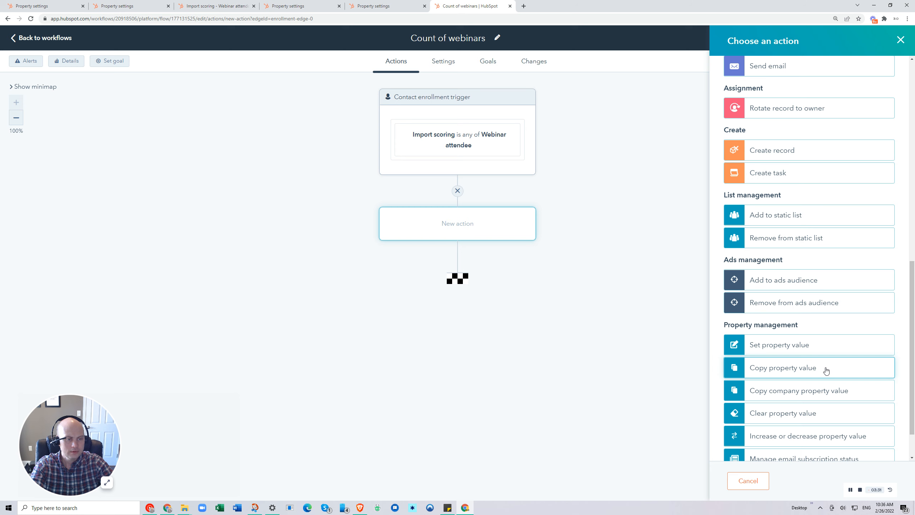
scroll(823, 369, "down", 1)
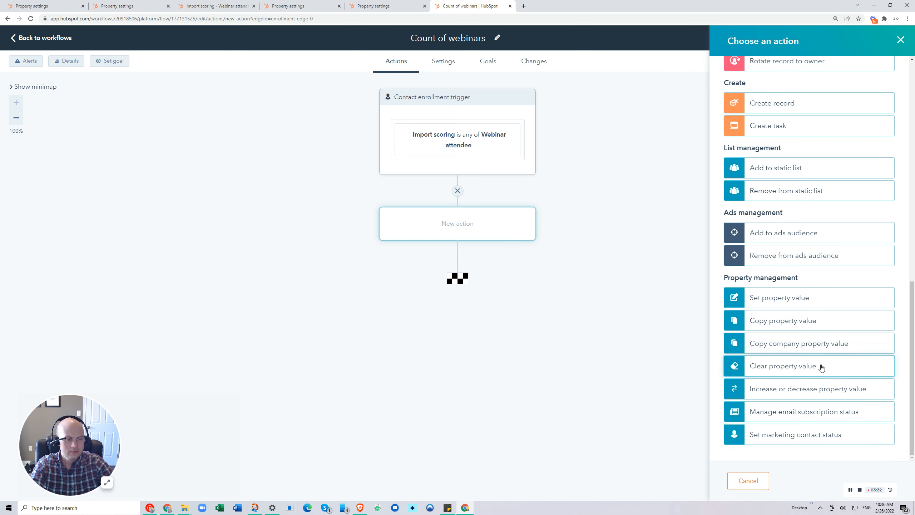
left_click(799, 390)
left_click(754, 133)
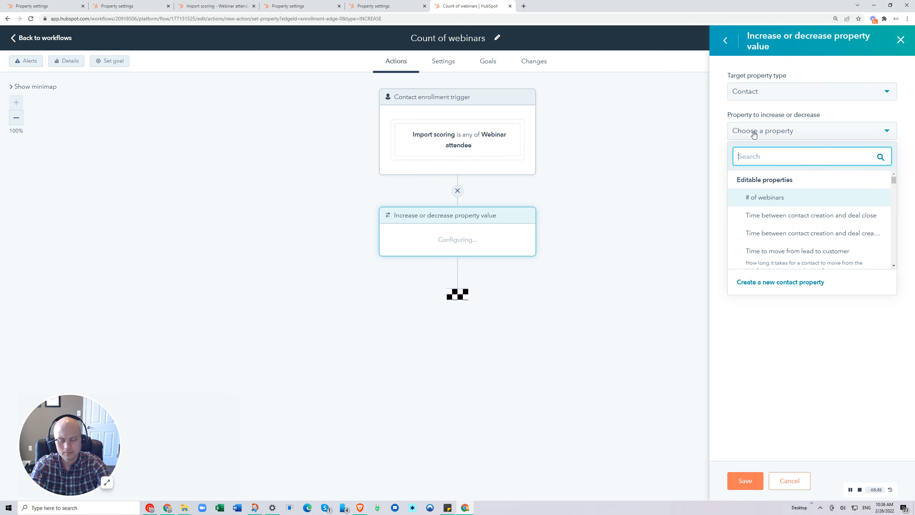
type("#")
left_click(781, 197)
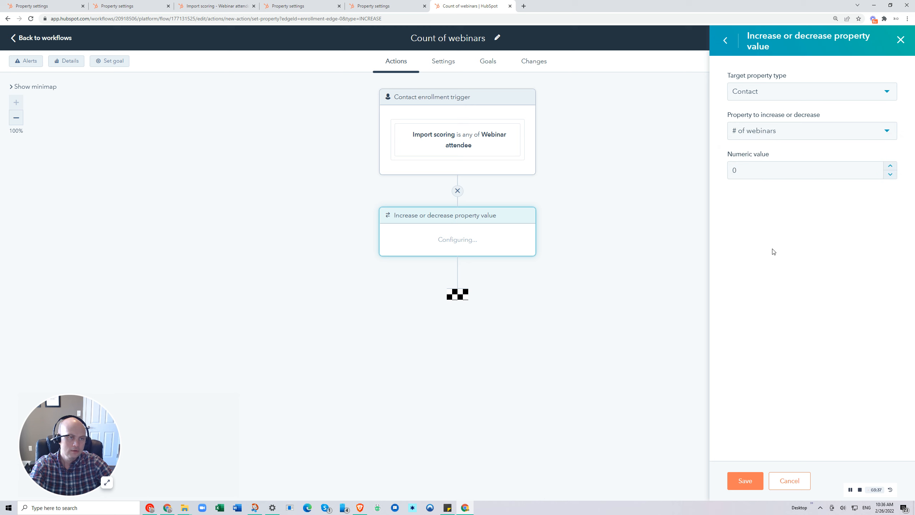
Set the action's numeric value to 1 for # of webinars and save the action.
left_click(750, 165)
left_click(891, 166)
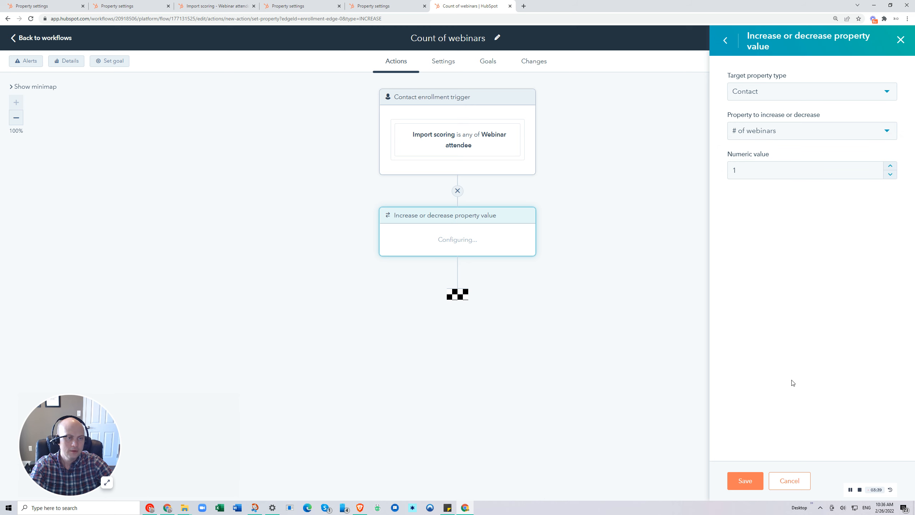
left_click(752, 481)
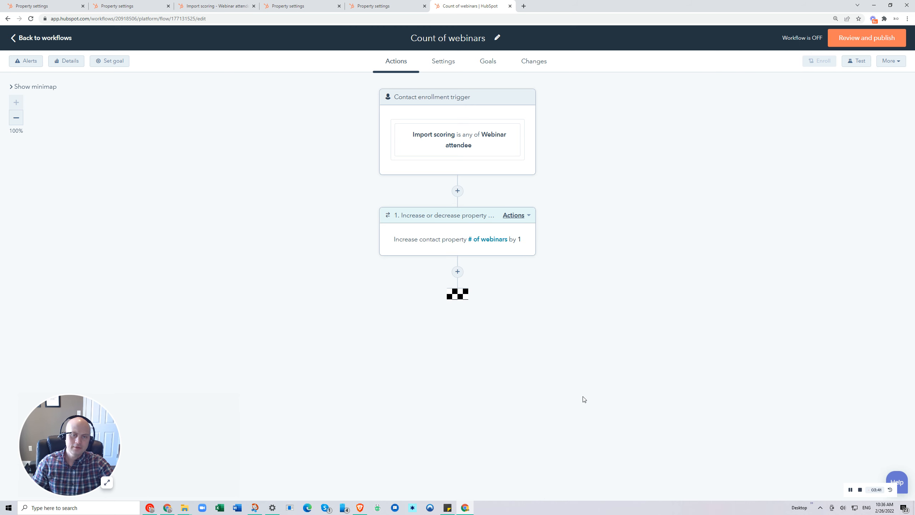
Check the actions in the existing Import scoring - Webinar attendance workflow and return to the Count of webinars workflow.
left_click(375, 6)
left_click(312, 6)
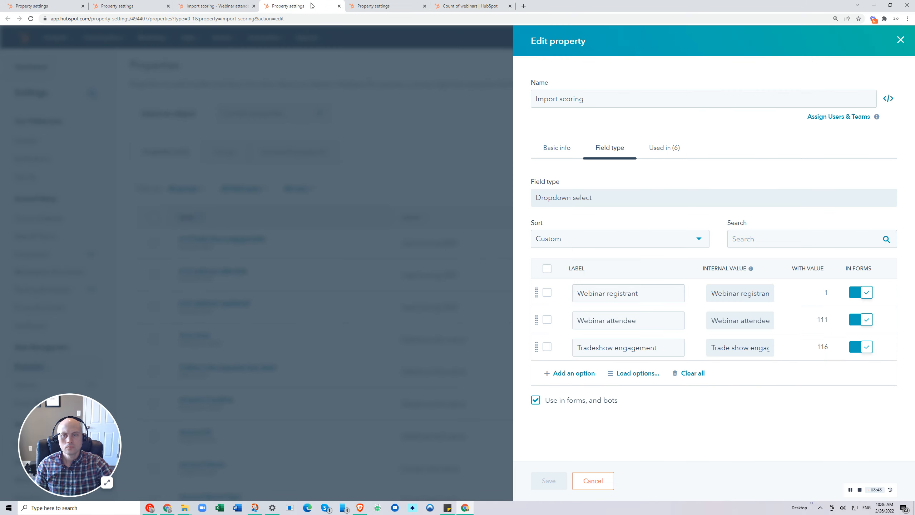
left_click(209, 5)
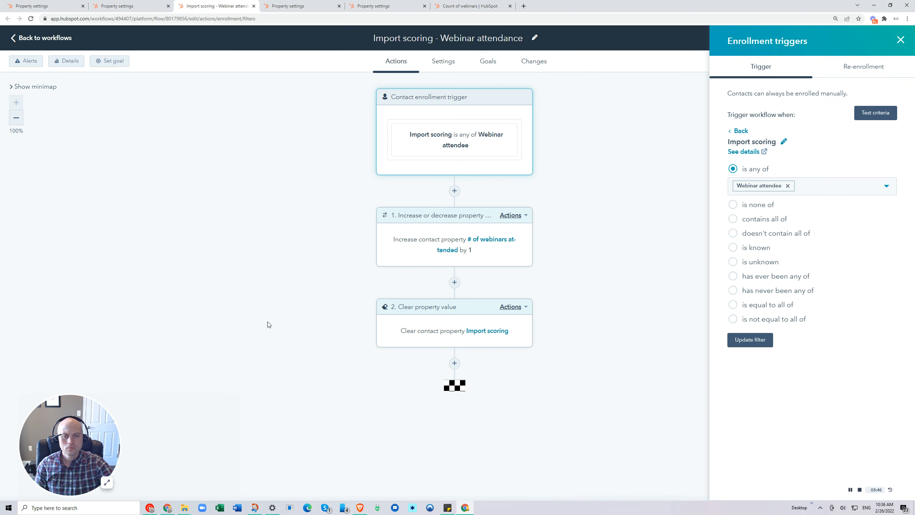
key("ctrl+Tab")
key("ctrl+Tab")
key("ctrl+Tab")
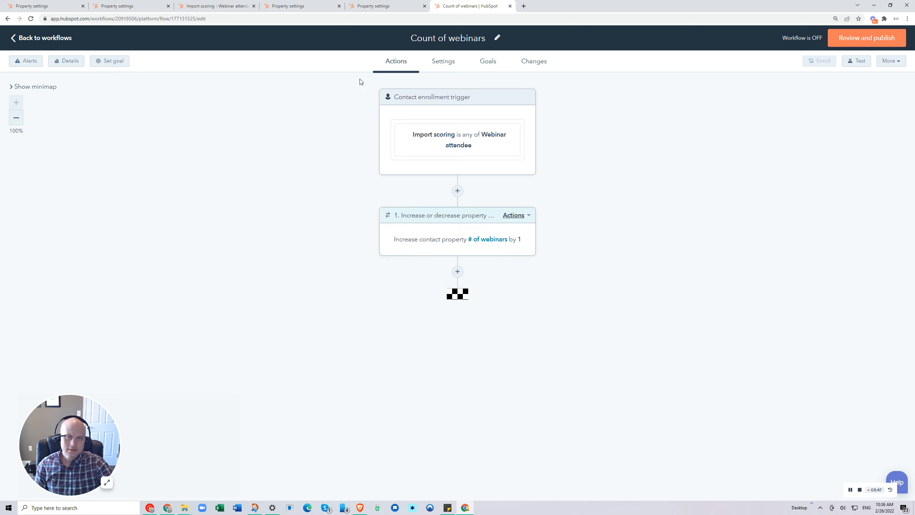
left_click(457, 272)
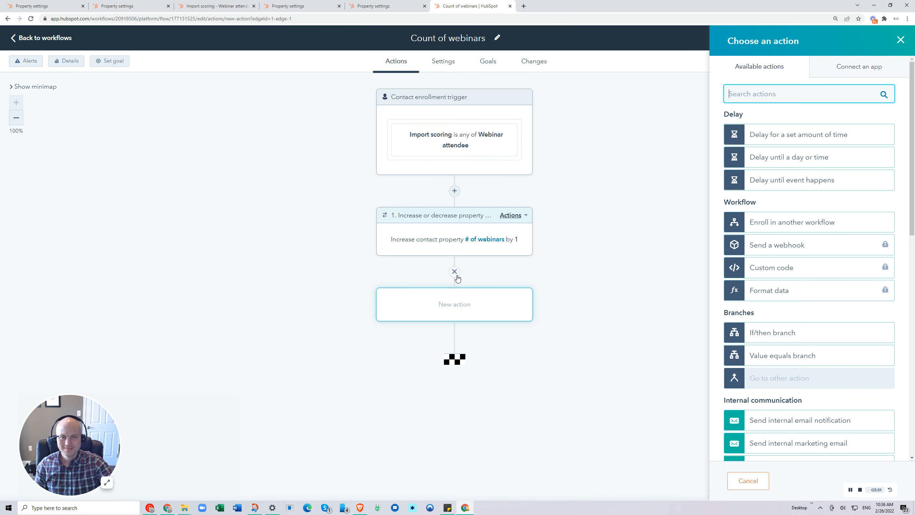
left_click(239, 5)
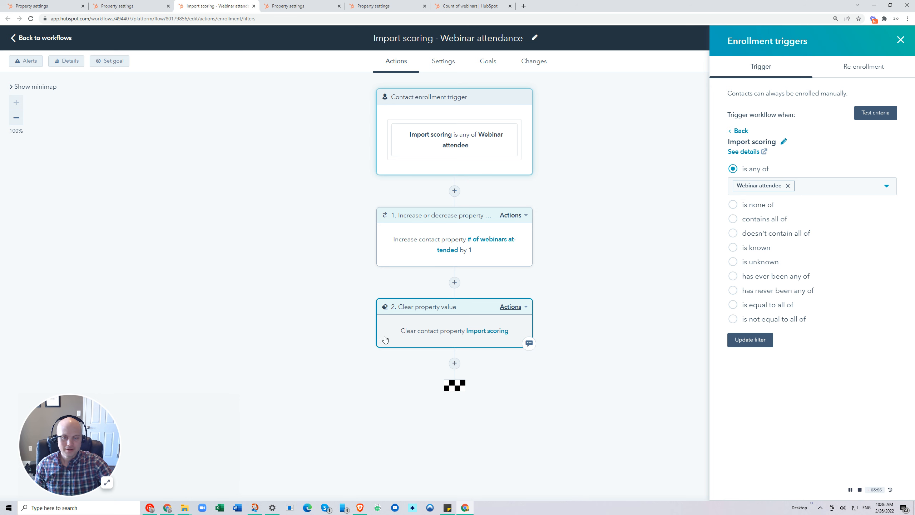
left_click(484, 5)
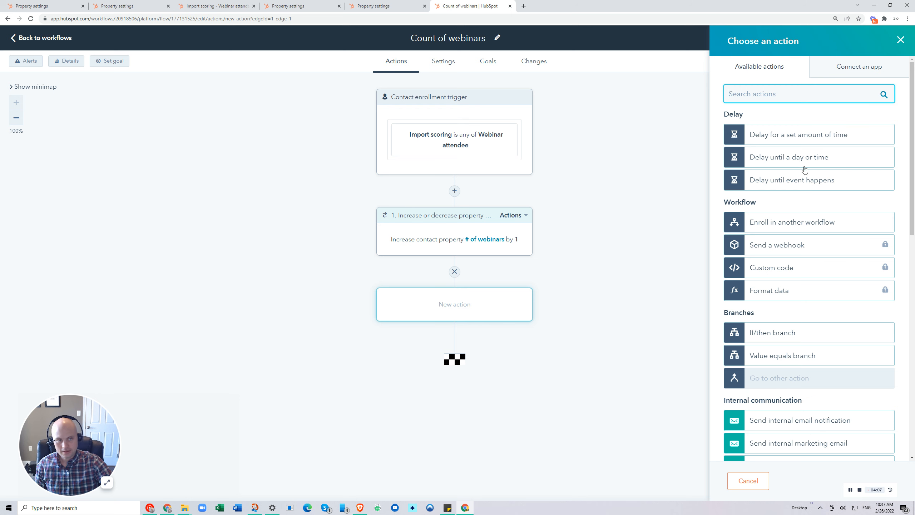
left_click(902, 40)
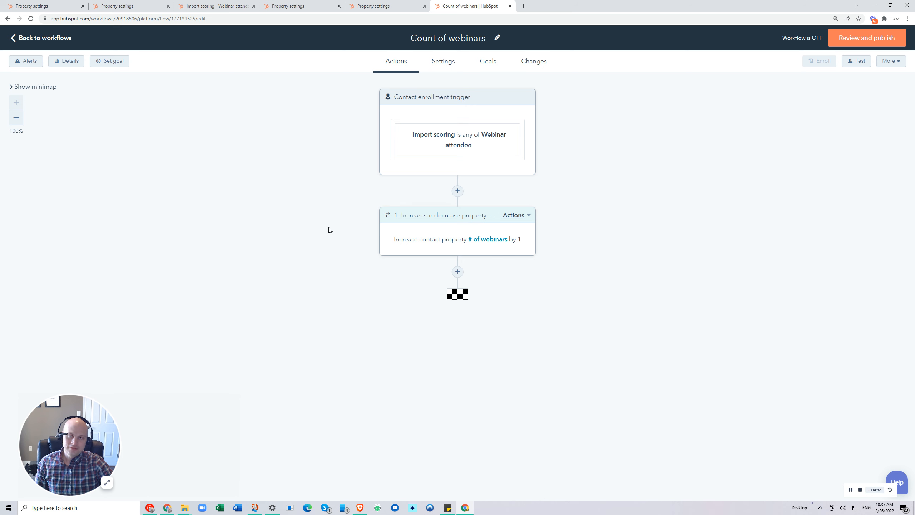
Examine what follows the increase action in the Import scoring - Webinar attendance workflow, and return to Count of webinars.
left_click(222, 5)
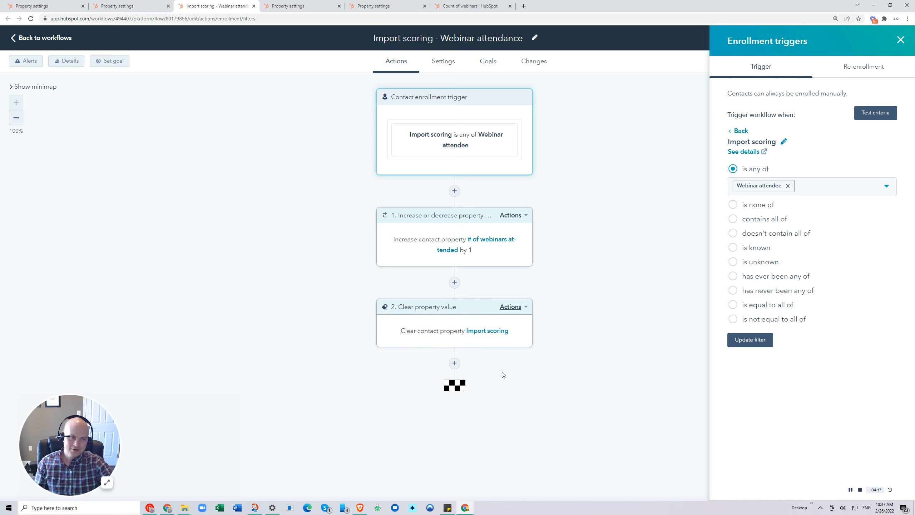
left_click(396, 3)
left_click(447, 6)
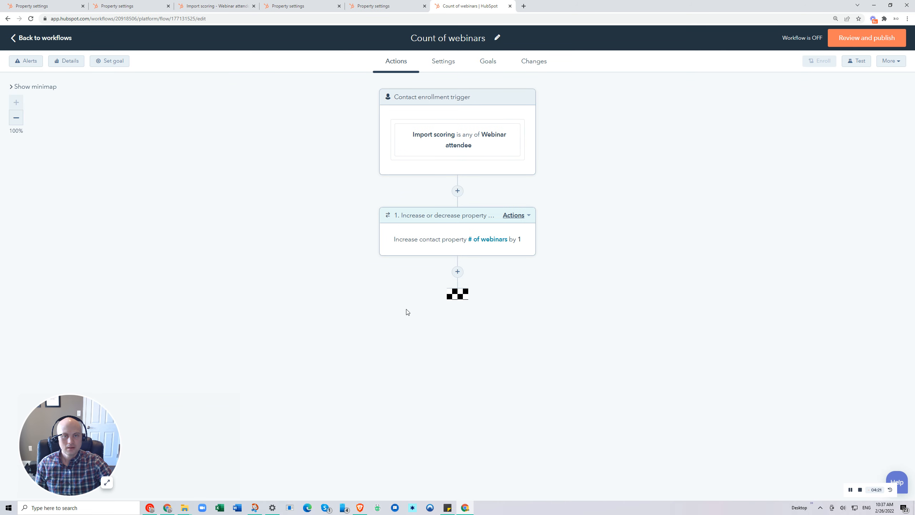
Allow contacts to re-enroll in Count of webinars when Import scoring is any of Webinar attendee, and save the trigger.
left_click(492, 150)
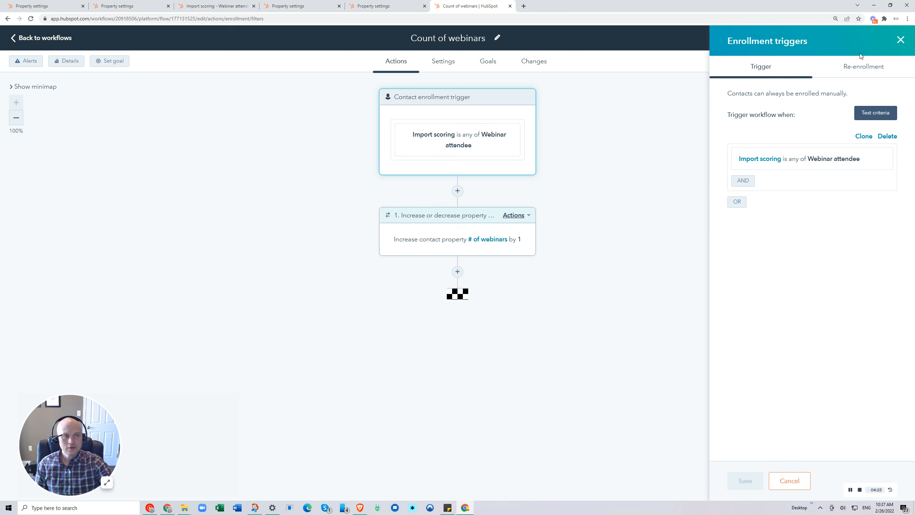
left_click(864, 67)
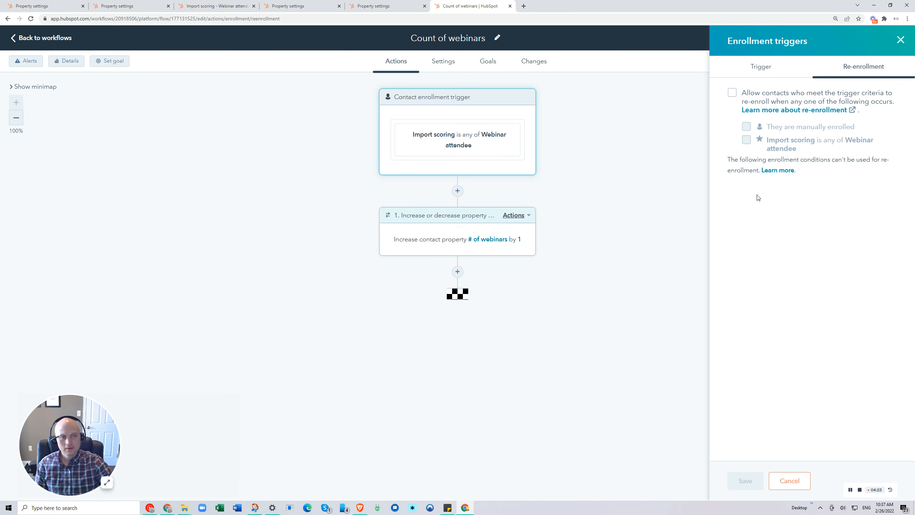
left_click(734, 93)
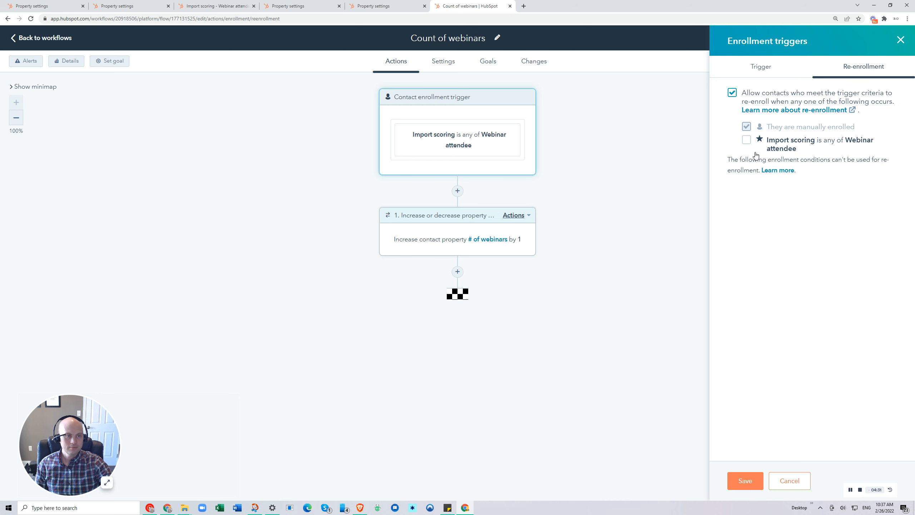
left_click(747, 139)
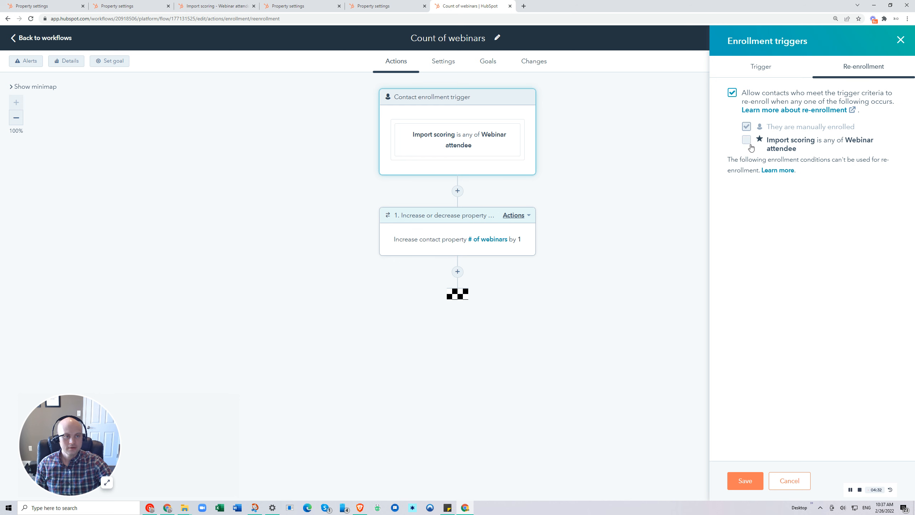
left_click(745, 481)
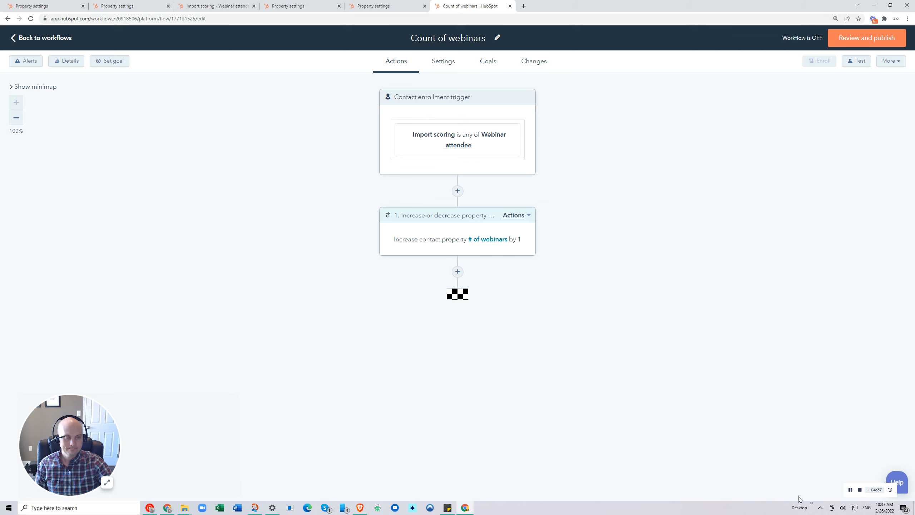
left_click(860, 491)
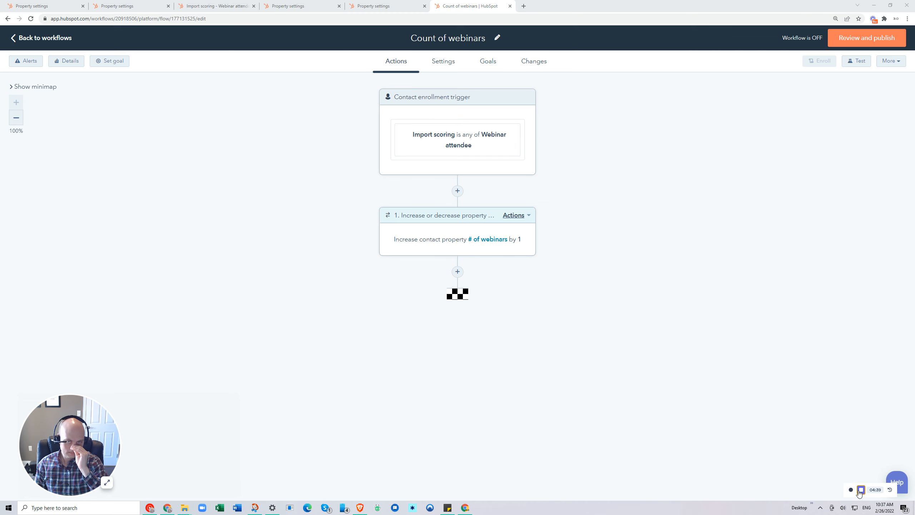